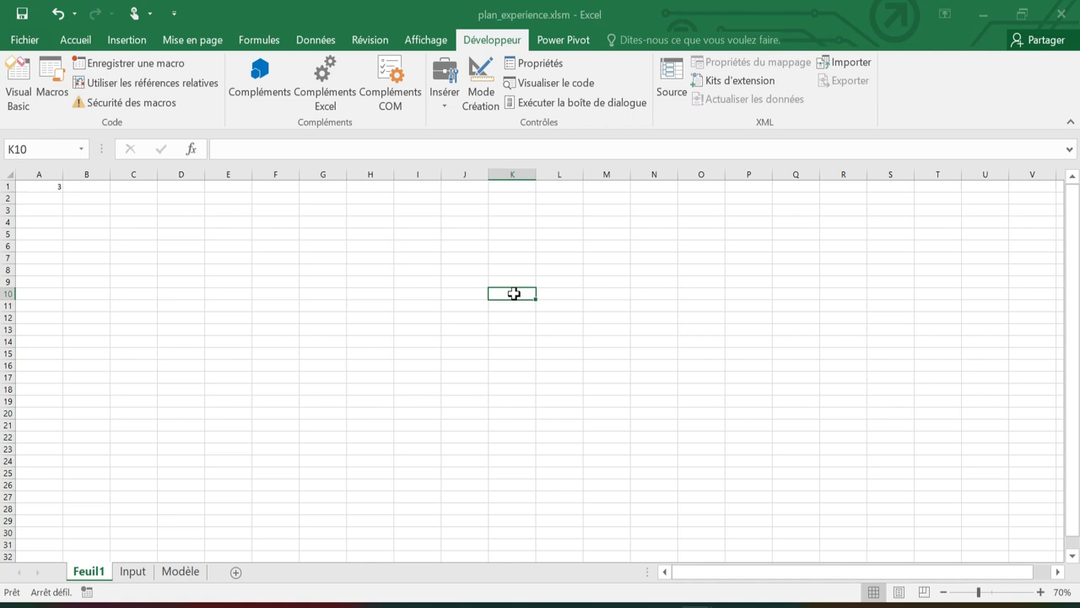
# Step: Set the number of factors in cell A1 of Feuil1 to 2 and run the creerTableau macro
pyautogui.click(49, 184)
pyautogui.write('2')
pyautogui.press('Return')
pyautogui.click(372, 332)
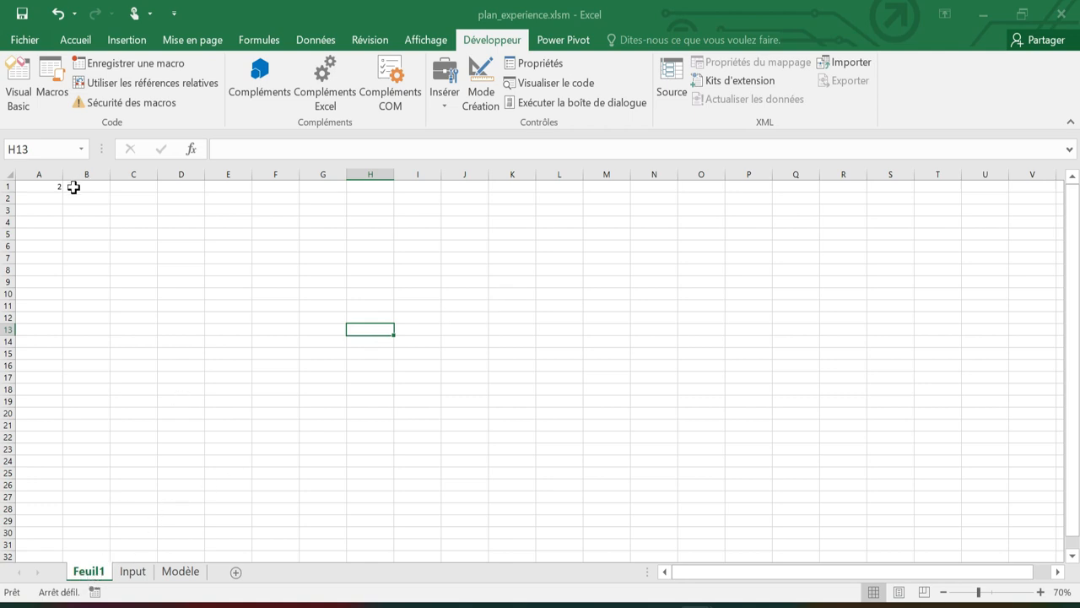
pyautogui.click(39, 187)
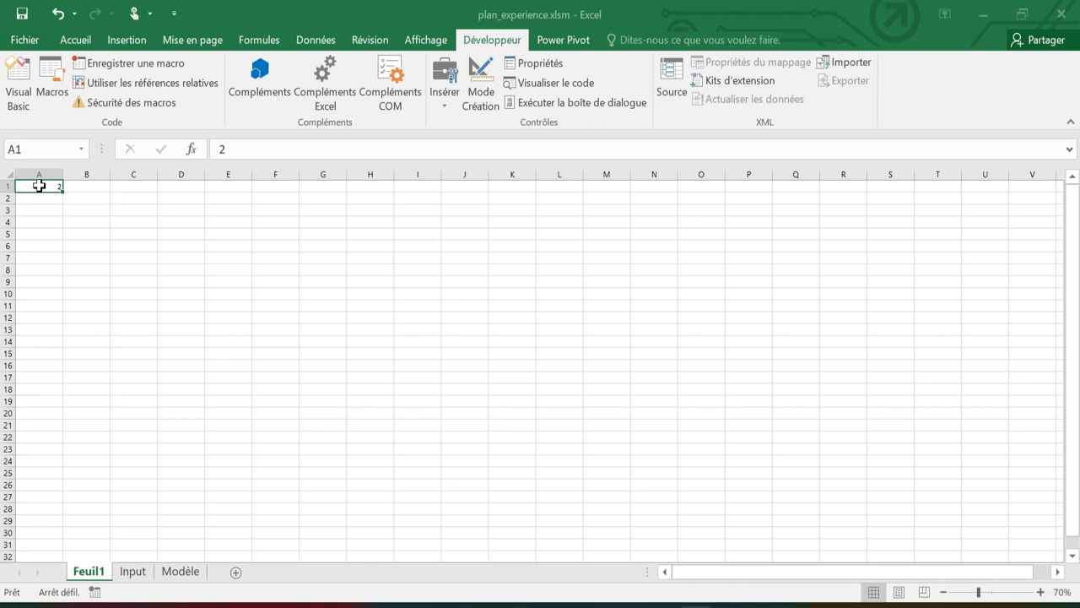
pyautogui.click(51, 84)
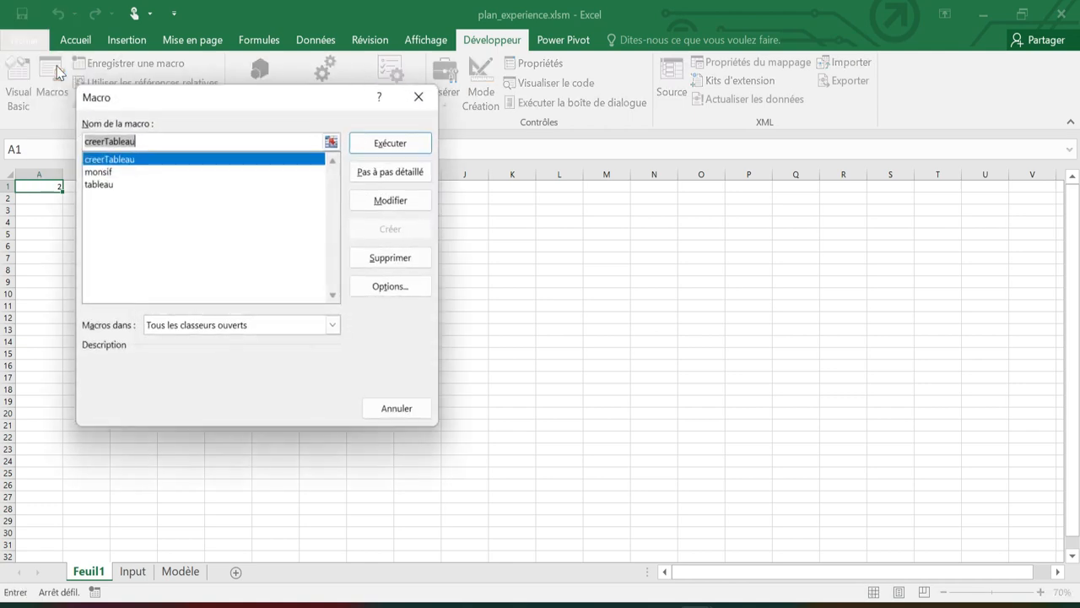
pyautogui.click(368, 140)
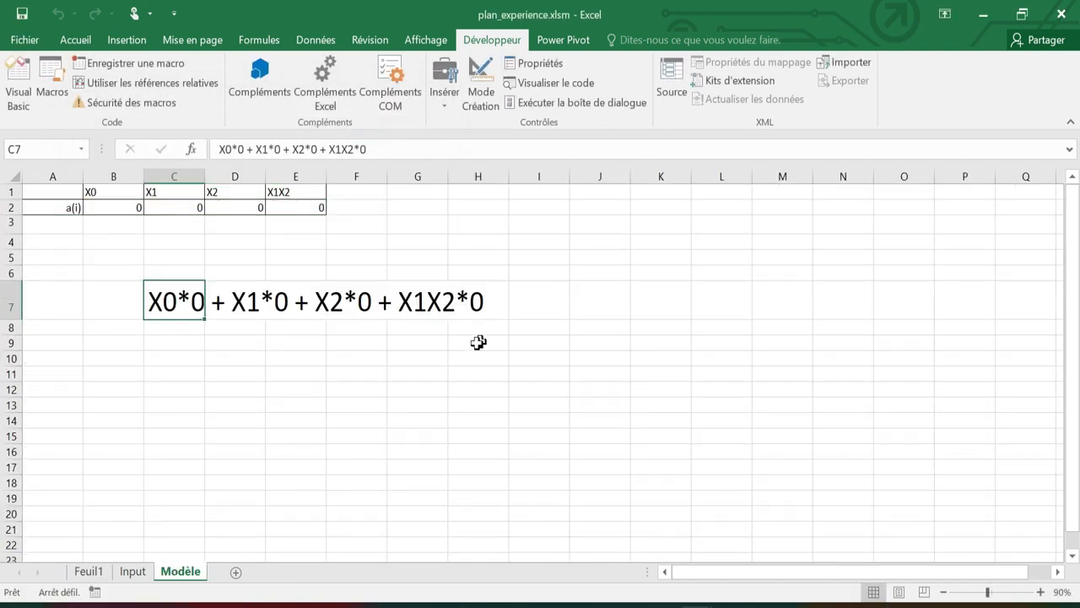
# Step: Fill the Réponse column on Feuil1 with 23, 45, 34 and 32 for experiments 1 to 4
pyautogui.click(132, 574)
pyautogui.click(93, 573)
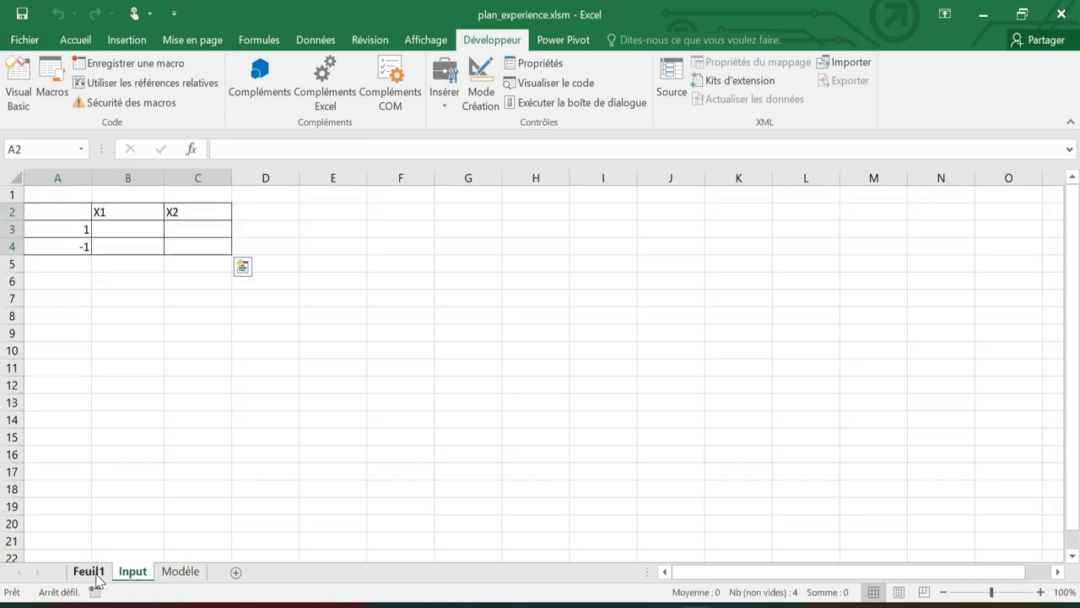
pyautogui.click(363, 388)
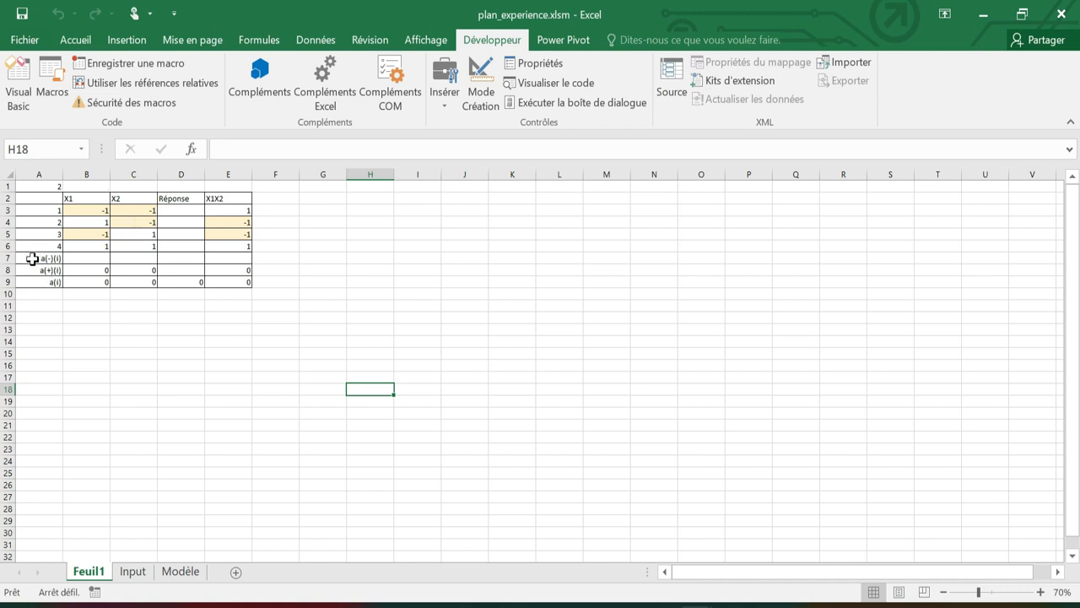
pyautogui.click(181, 211)
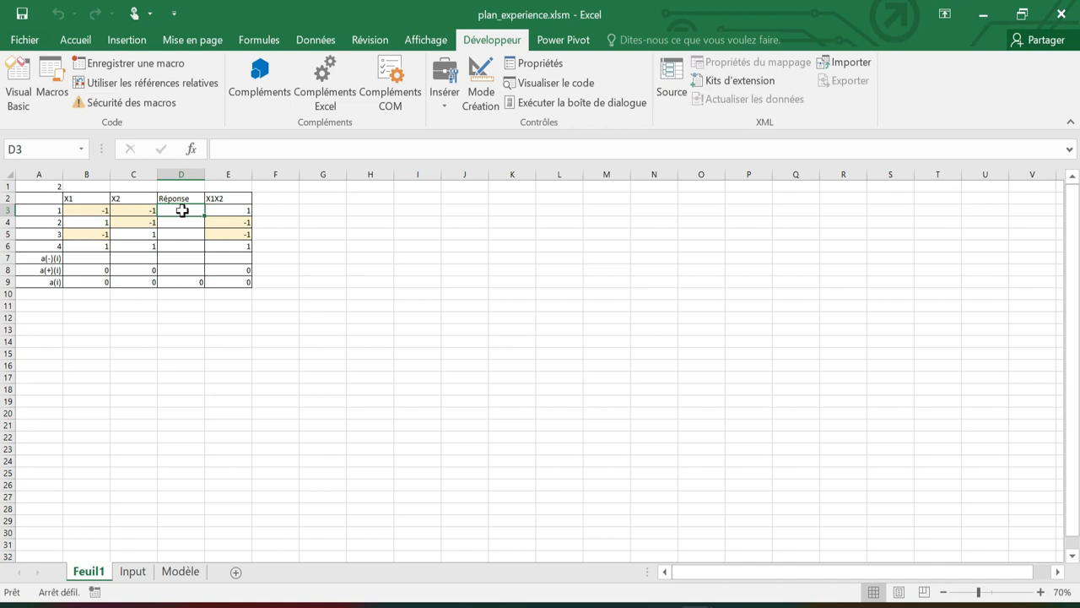
pyautogui.write('23')
pyautogui.press('Return')
pyautogui.write('45')
pyautogui.press('Return')
pyautogui.write('34')
pyautogui.press('Return')
pyautogui.write('32')
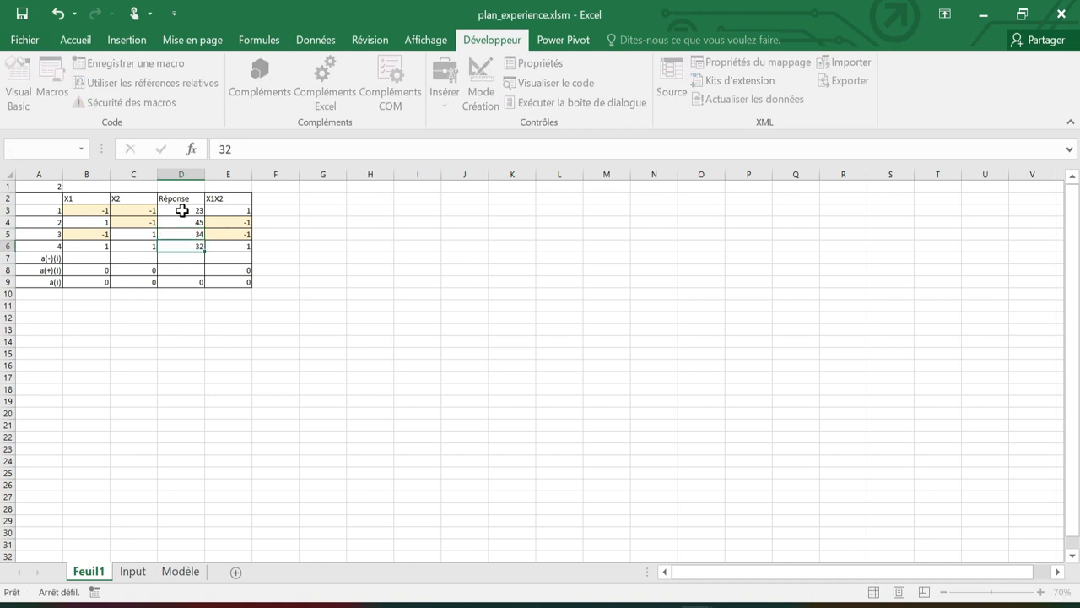
pyautogui.press('Return')
# Step: Run the creerTableau macro with the entered responses and review the a(i) row on Feuil1 and the table on the Input sheet
pyautogui.click(51, 93)
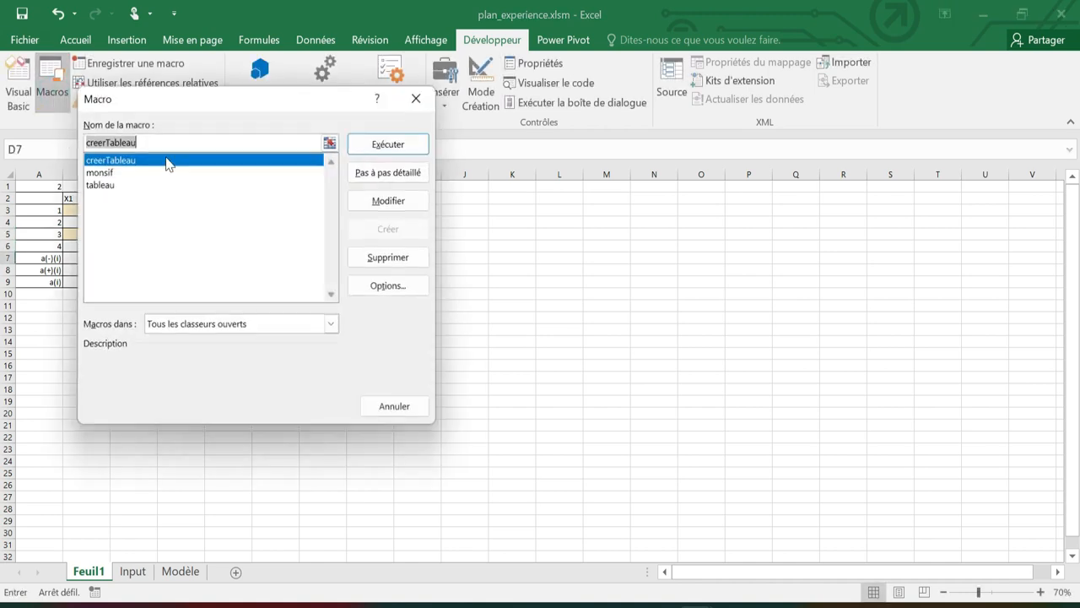
pyautogui.click(388, 144)
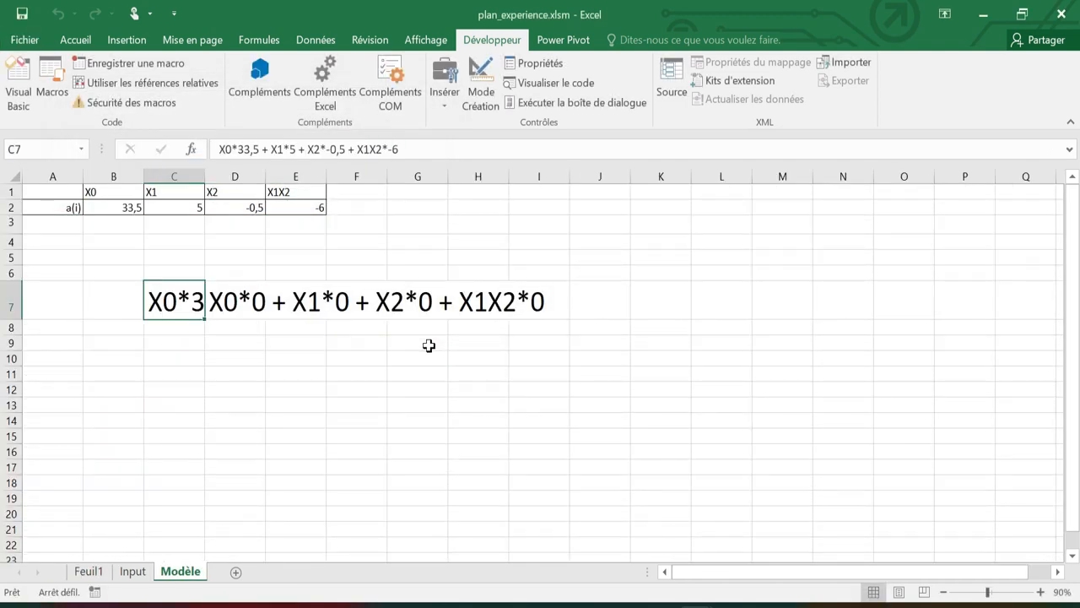
pyautogui.click(88, 571)
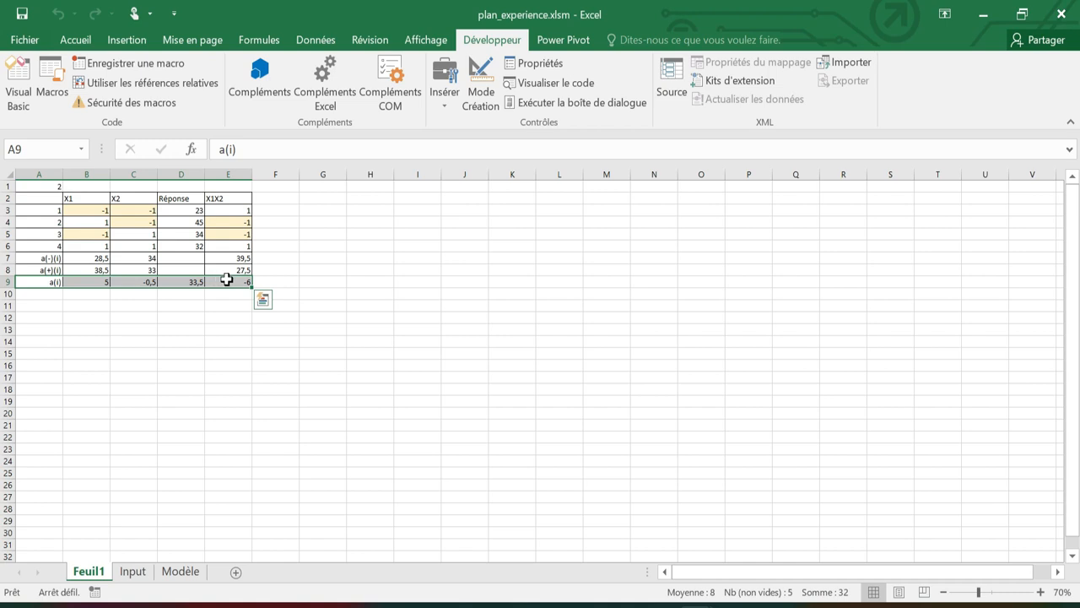
pyautogui.click(133, 573)
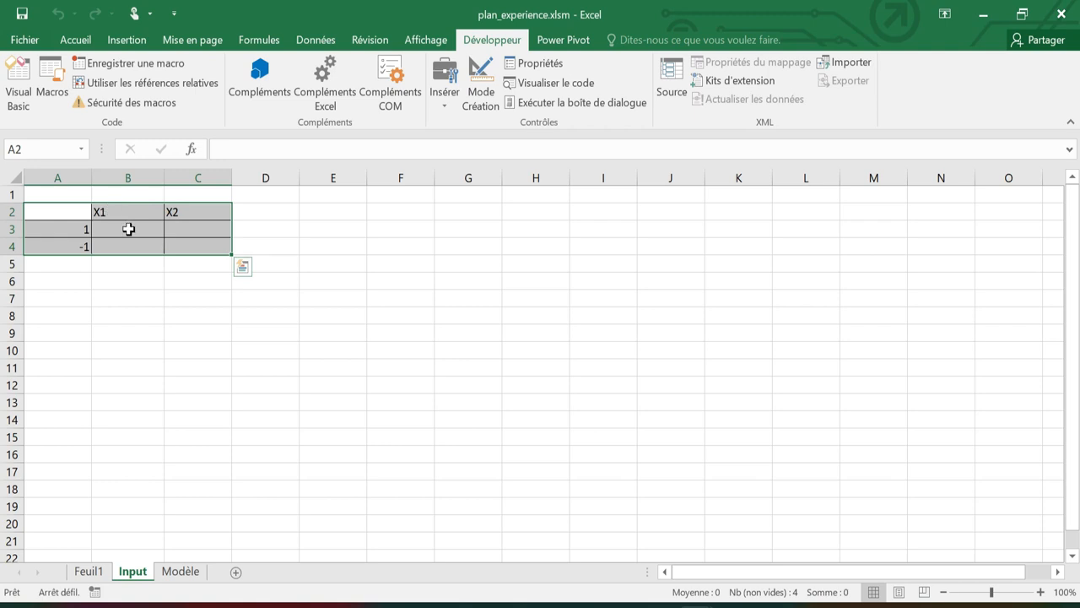
# Step: Clear the overlapping model equations from cells C7 and D7 of the Modèle sheet
pyautogui.click(181, 571)
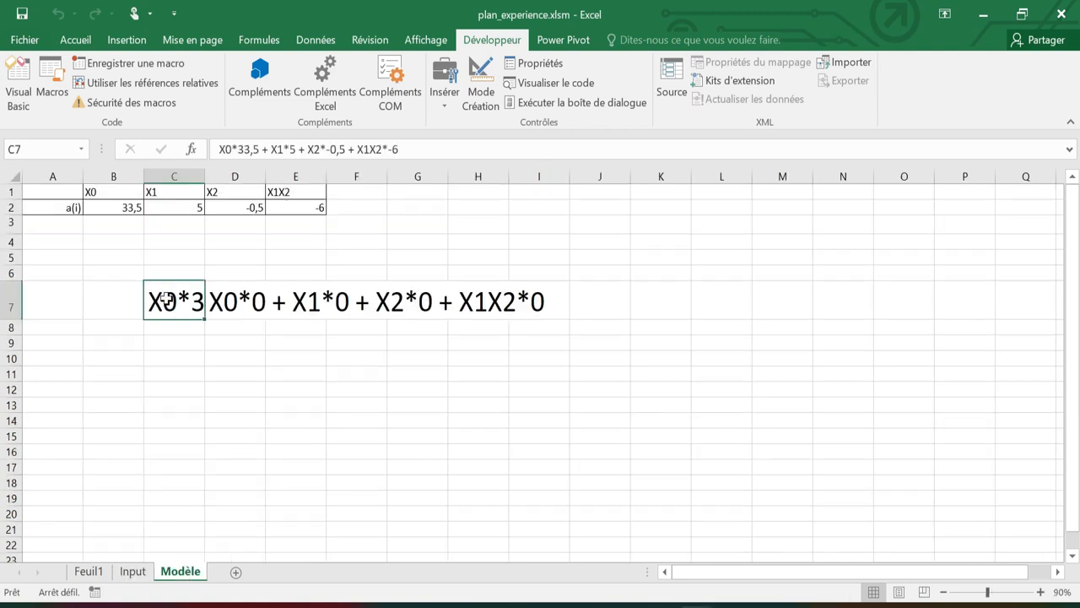
pyautogui.press('Delete')
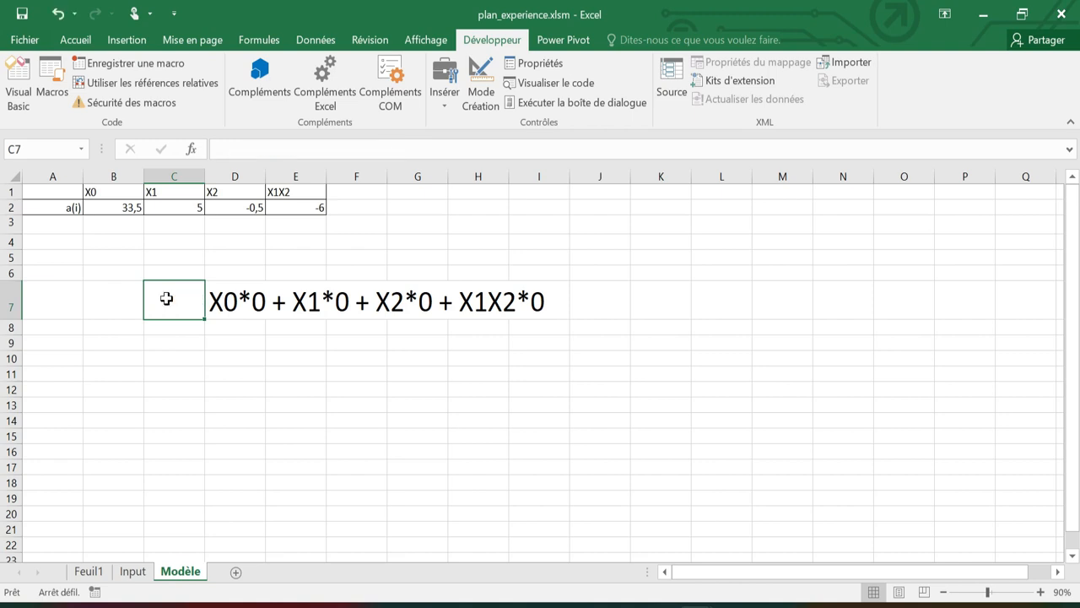
pyautogui.click(233, 298)
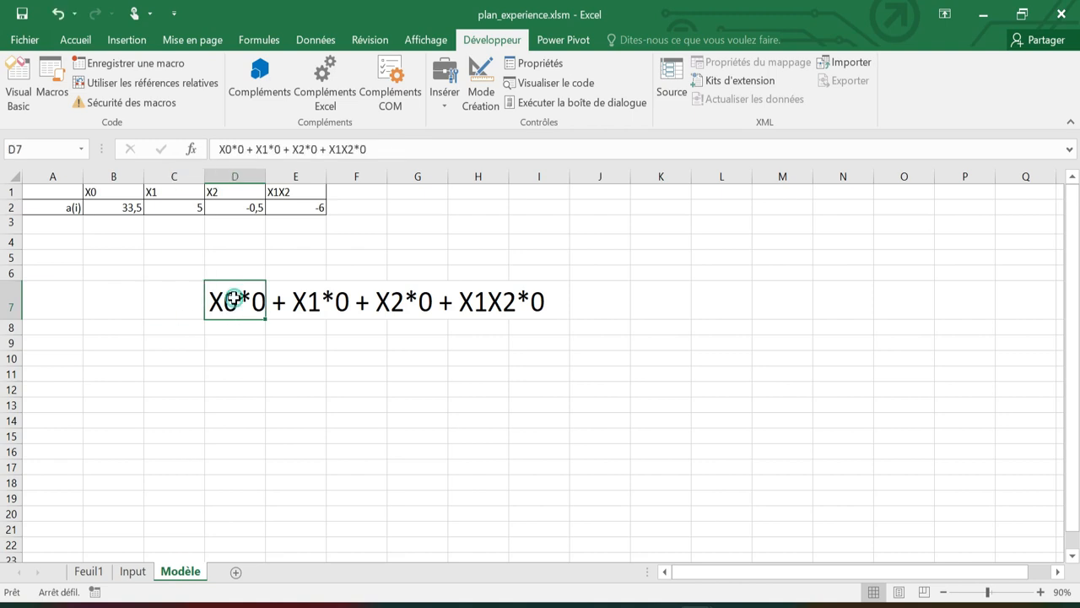
pyautogui.press('Delete')
# Step: Run the creerTableau macro again to regenerate the two-factor model equation on the Modèle sheet
pyautogui.click(186, 294)
pyautogui.click(52, 80)
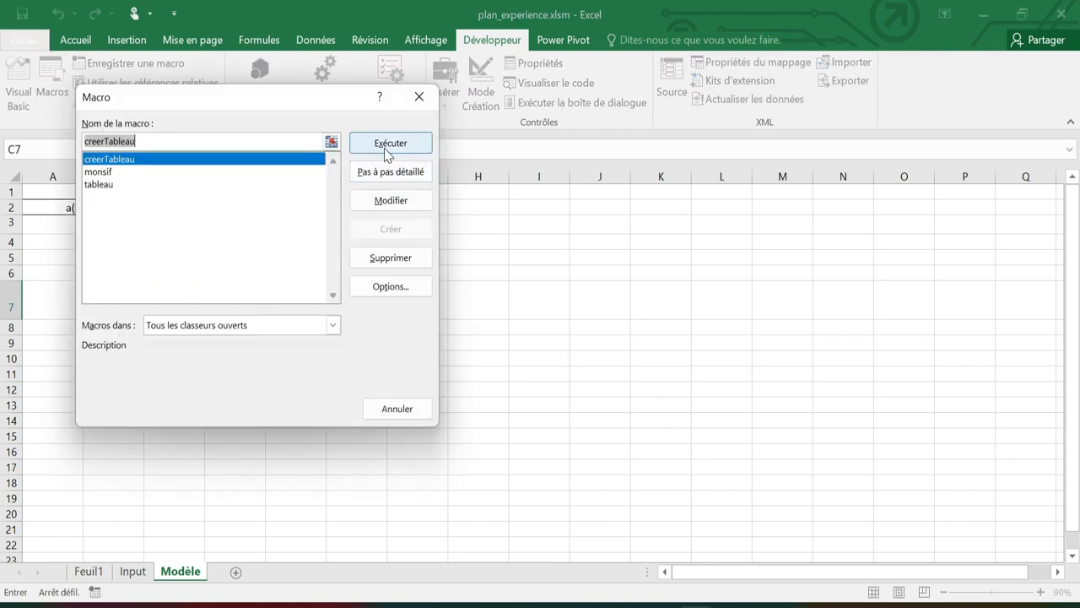
pyautogui.click(388, 144)
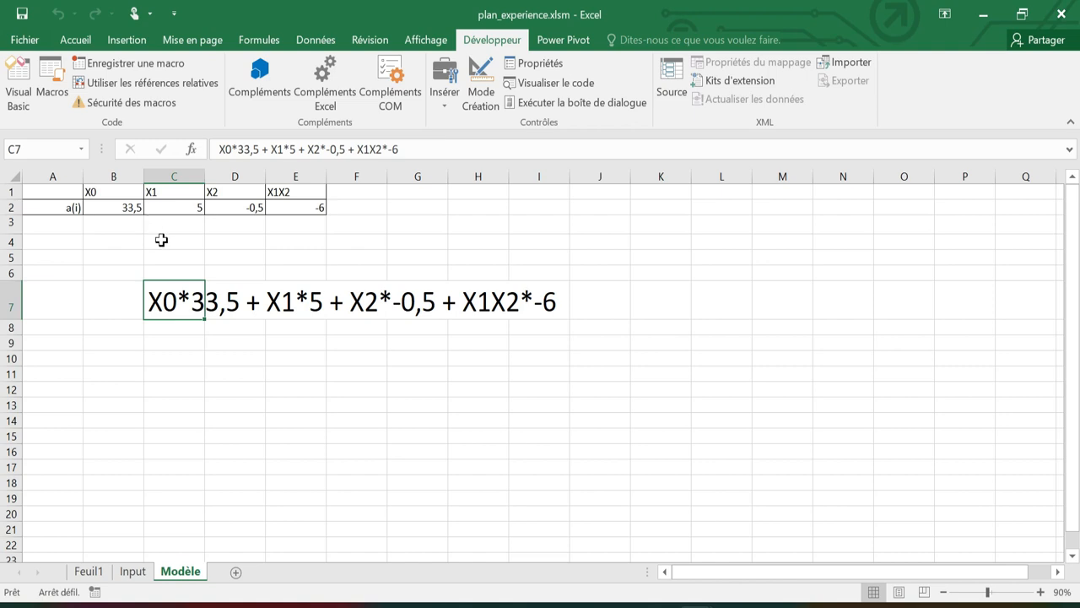
# Step: Delete the two-factor model equation from cell C7 of the Modèle sheet
pyautogui.click(268, 380)
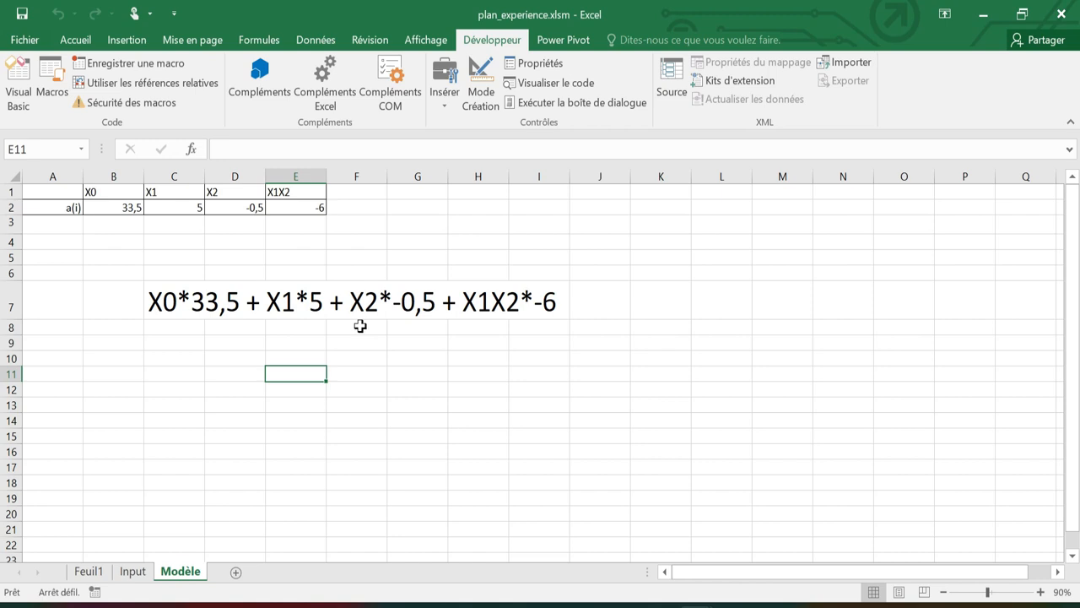
pyautogui.click(182, 297)
pyautogui.press('Delete')
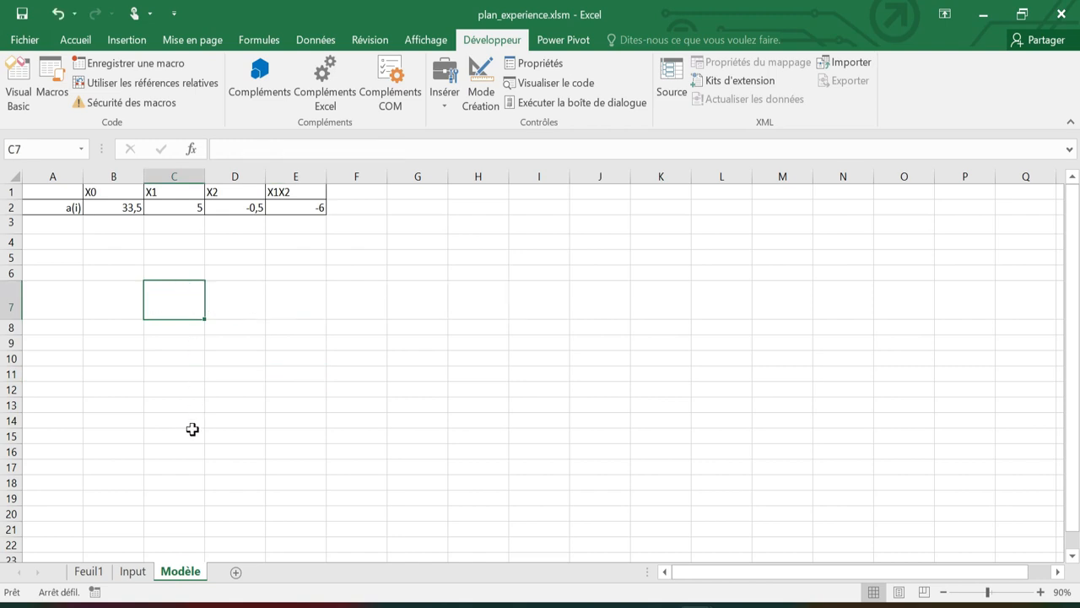
# Step: Set cell A1 of Feuil1 to 3 factors and run creerTableau to build the three-factor table
pyautogui.click(89, 571)
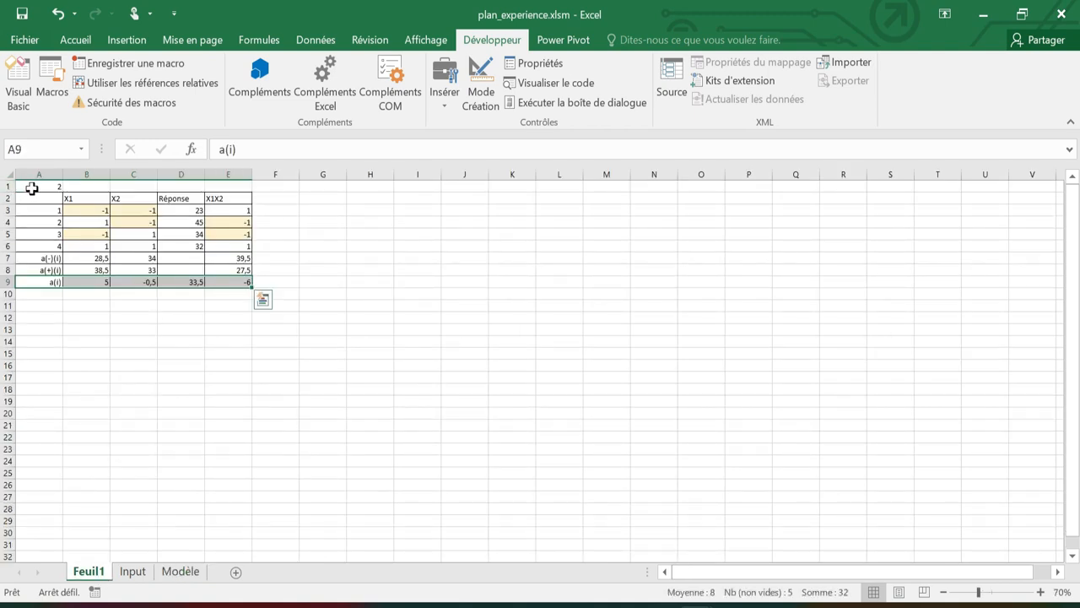
pyautogui.click(31, 187)
pyautogui.write('3')
pyautogui.press('Return')
pyautogui.click(266, 334)
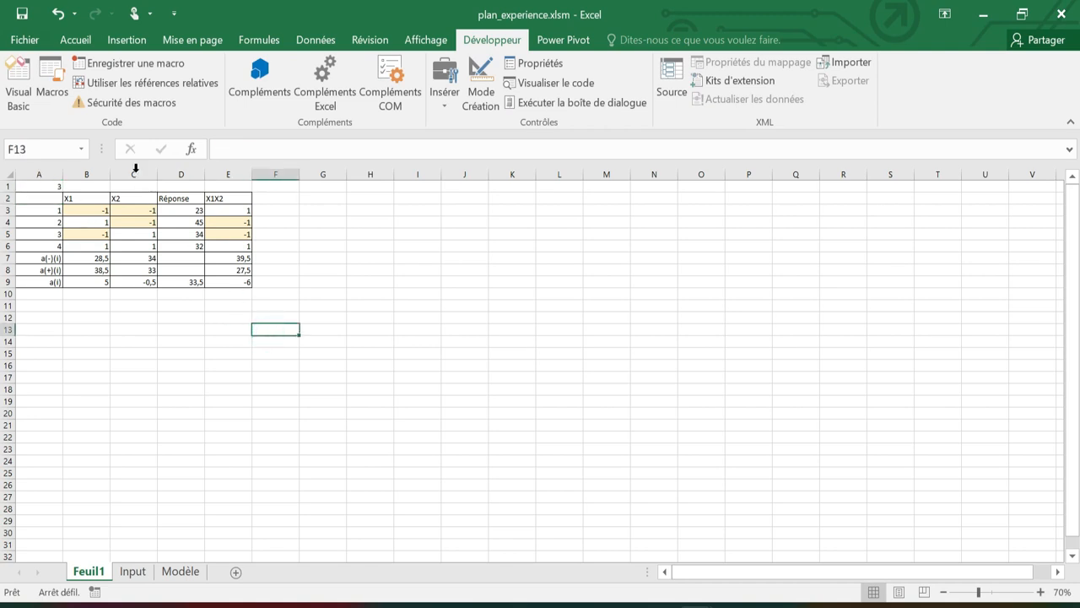
pyautogui.click(52, 84)
pyautogui.click(380, 145)
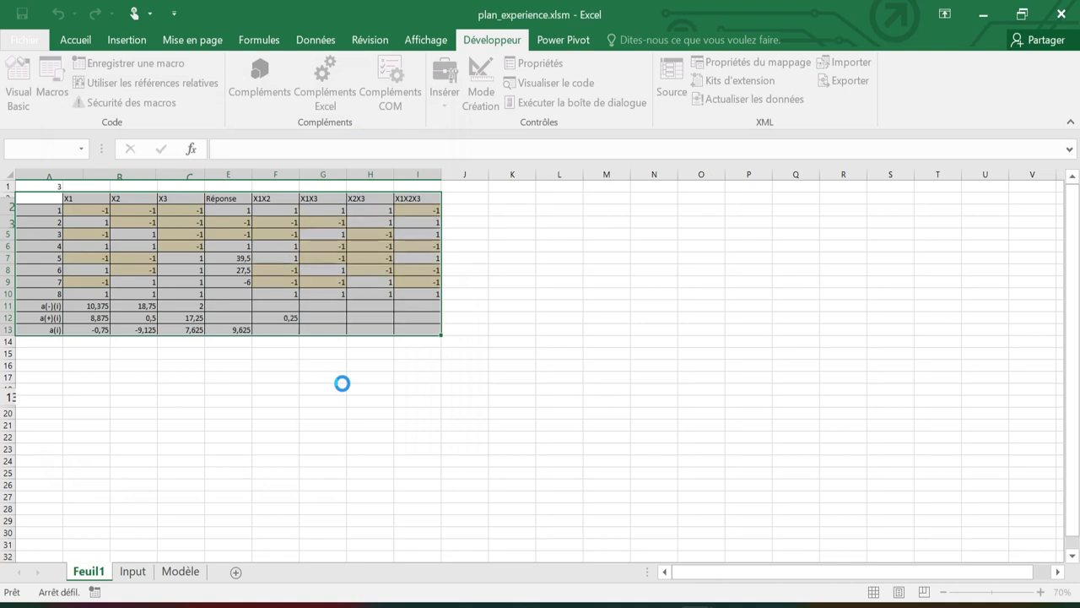
# Step: Fill the Réponse column on Feuil1 with 43, 2, 34, 34, 34, 32, 2 and 56 for experiments 1 to 8
pyautogui.click(89, 572)
pyautogui.click(287, 410)
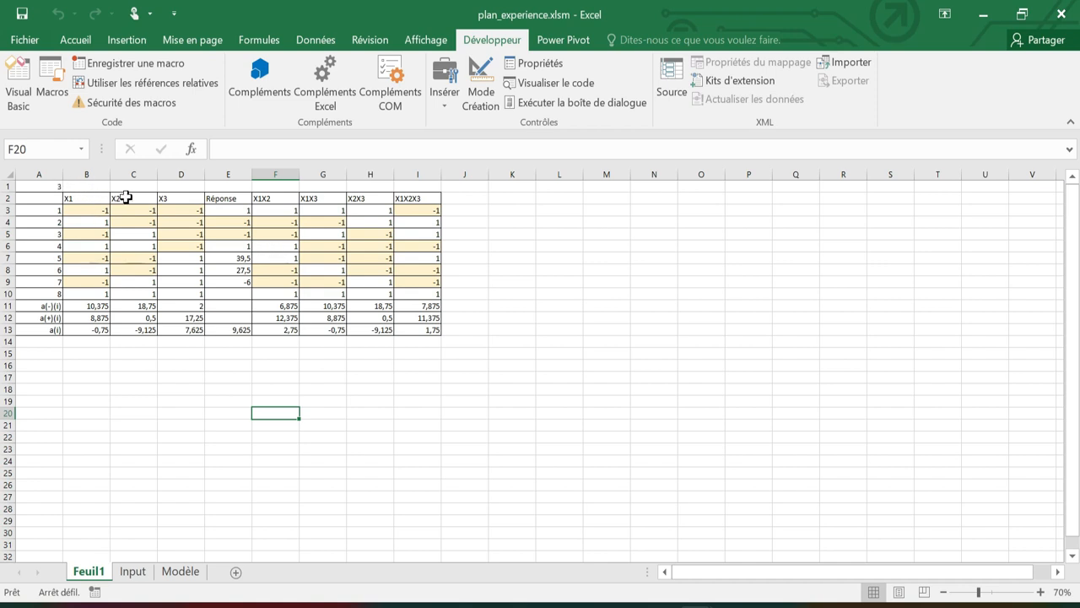
pyautogui.click(222, 208)
pyautogui.write('43')
pyautogui.press('Return')
pyautogui.write('2')
pyautogui.press('Return')
pyautogui.write('34')
pyautogui.press('Return')
pyautogui.write('34')
pyautogui.press('Return')
pyautogui.write('34')
pyautogui.press('Return')
pyautogui.write('32')
pyautogui.press('Return')
pyautogui.write('2')
pyautogui.press('Return')
pyautogui.write('56')
pyautogui.press('Return')
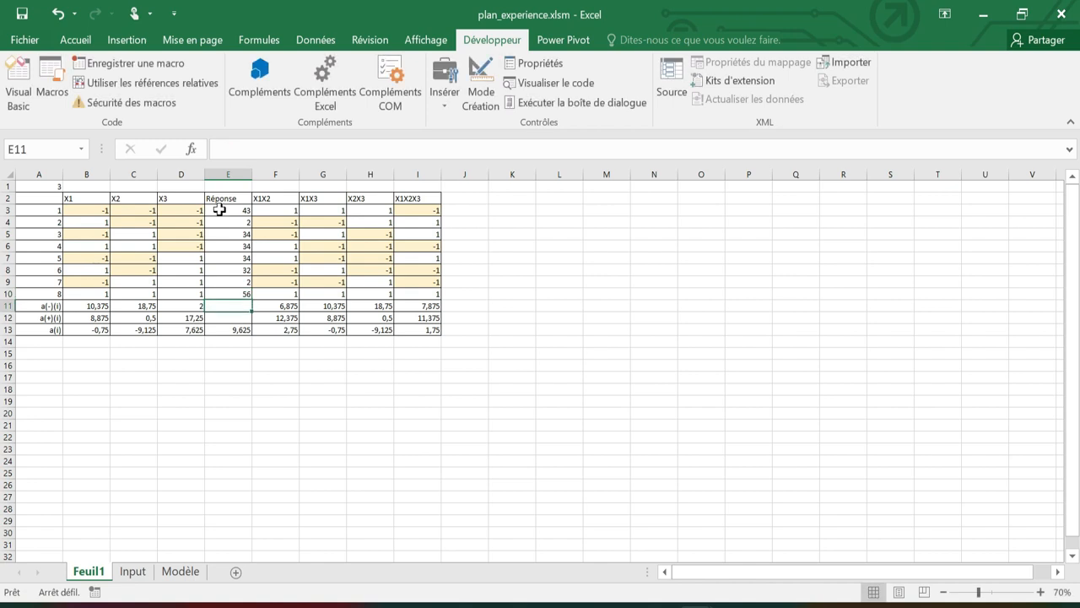
# Step: Run creerTableau on the three-factor responses and clear the equations in cells C7 and D7 of the Modèle sheet
pyautogui.click(51, 89)
pyautogui.click(374, 145)
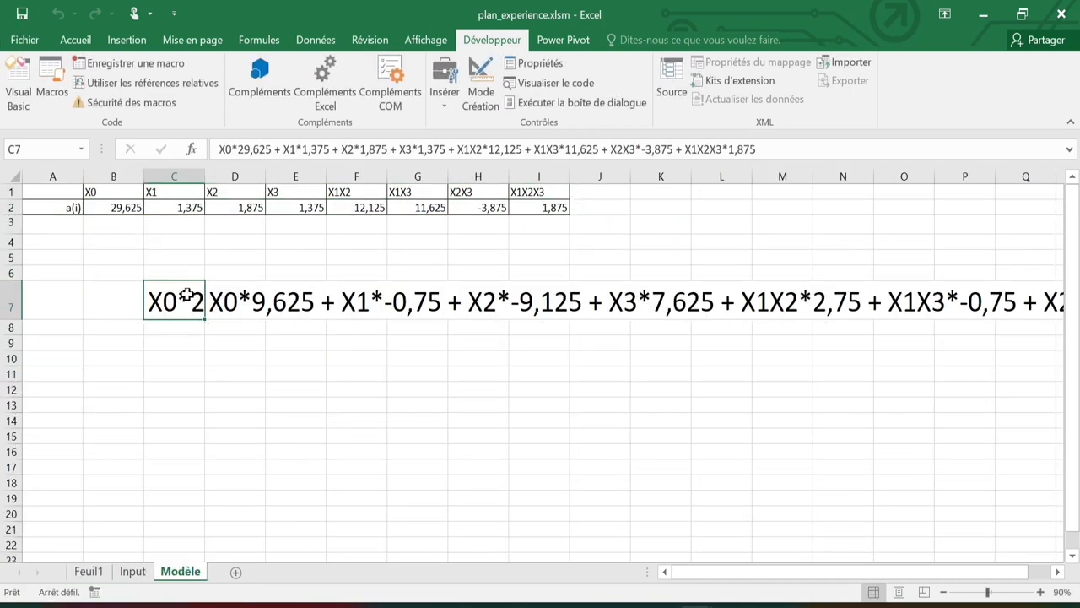
pyautogui.press('Delete')
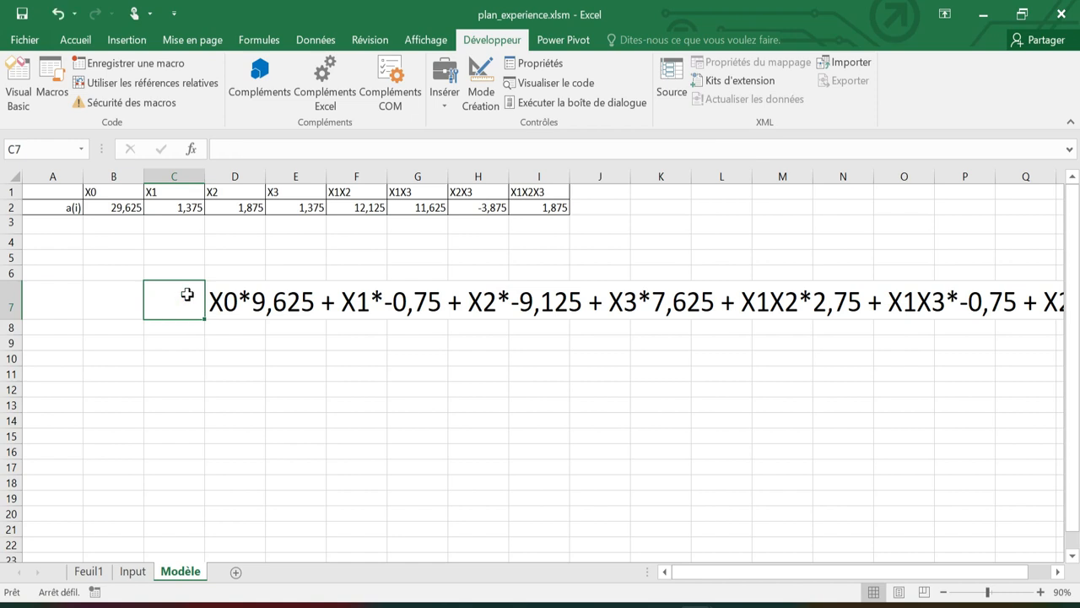
pyautogui.click(234, 312)
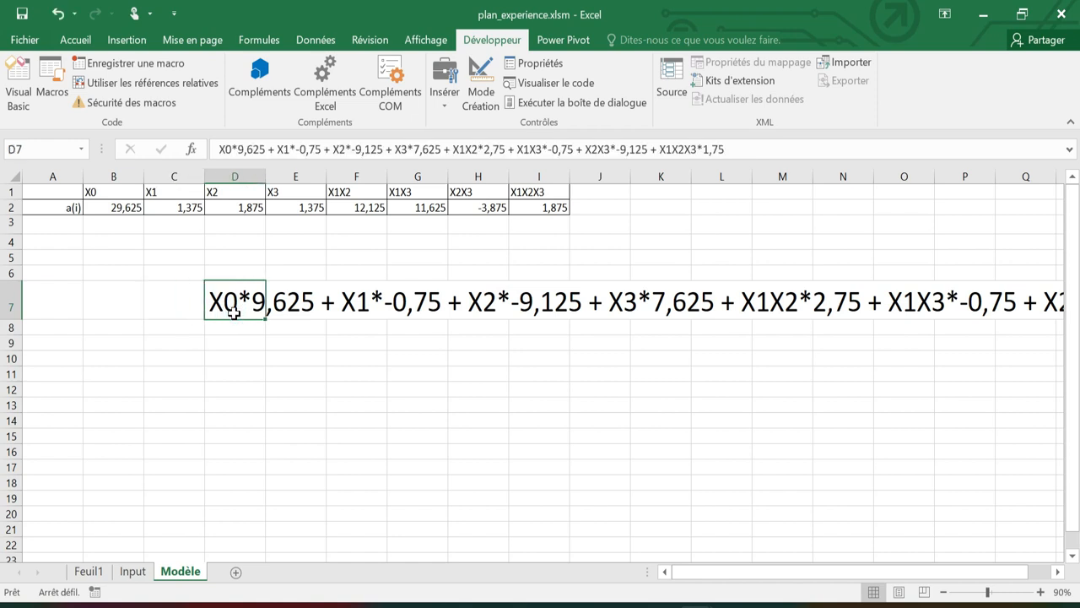
pyautogui.press('Delete')
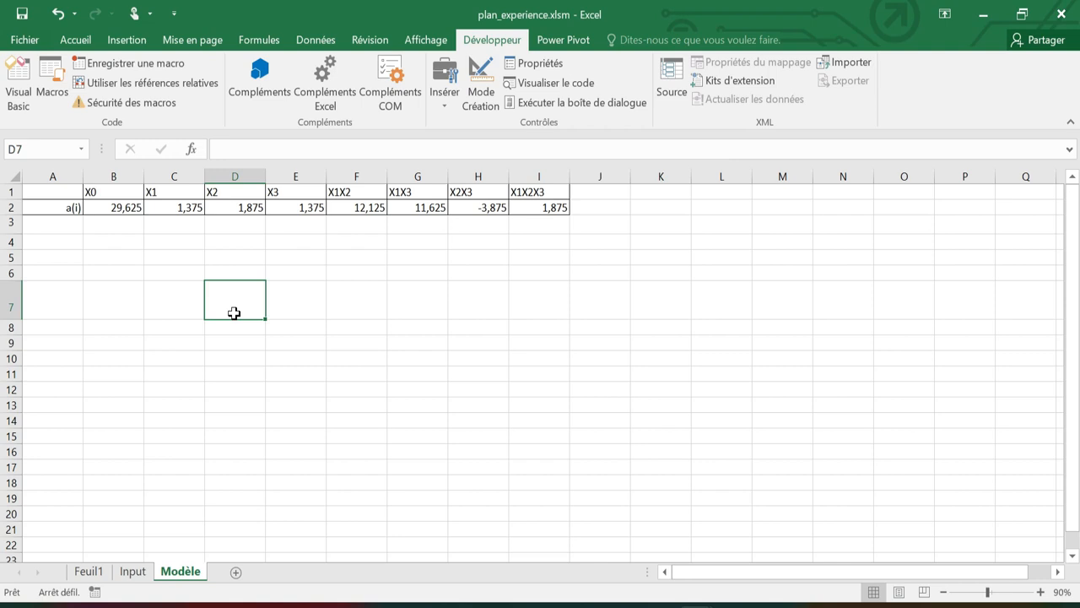
# Step: Run creerTableau once more to regenerate the three-factor model equation on the Modèle sheet and look over the equation
pyautogui.click(51, 85)
pyautogui.click(411, 145)
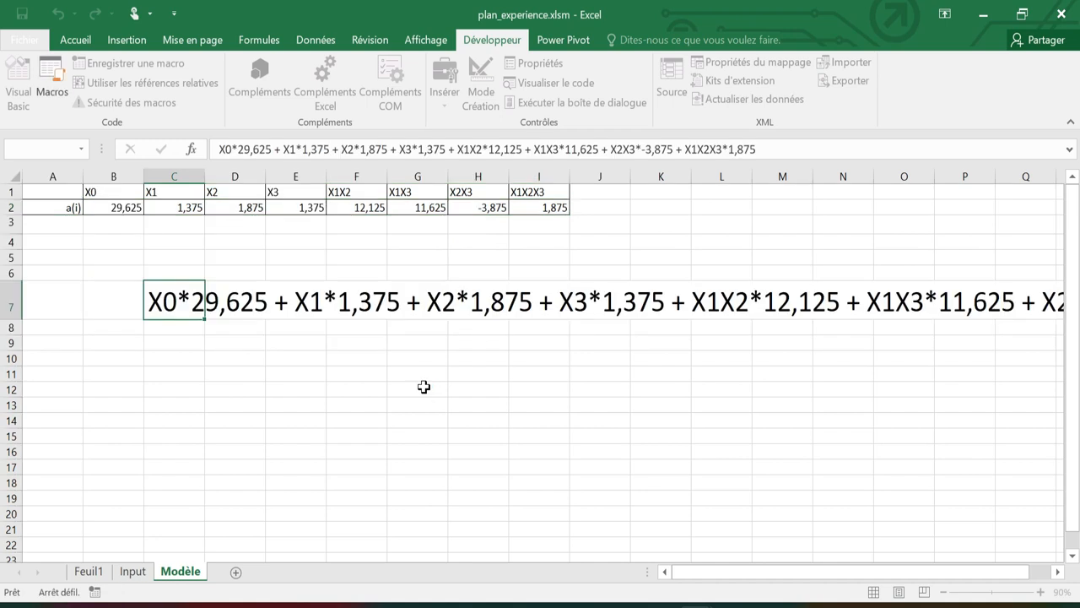
pyautogui.click(203, 386)
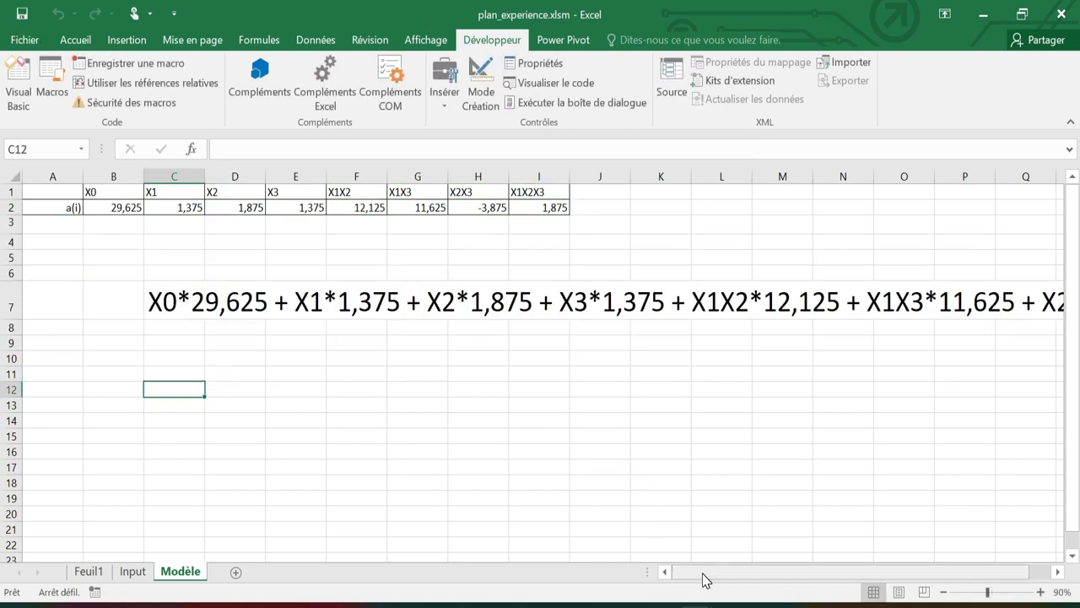
pyautogui.moveTo(705, 579)
pyautogui.mouseDown()
pyautogui.moveTo(770, 572)
pyautogui.moveTo(709, 572)
pyautogui.mouseUp()
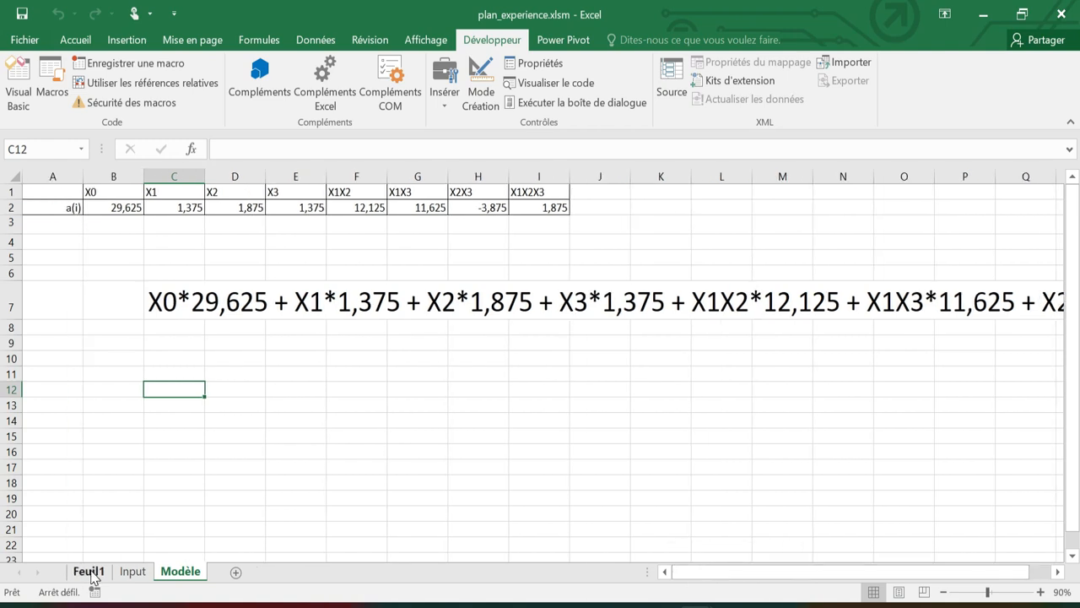
# Step: Set cell A1 of Feuil1 to 5 factors and run creerTableau to build the five-factor table
pyautogui.click(90, 571)
pyautogui.click(277, 460)
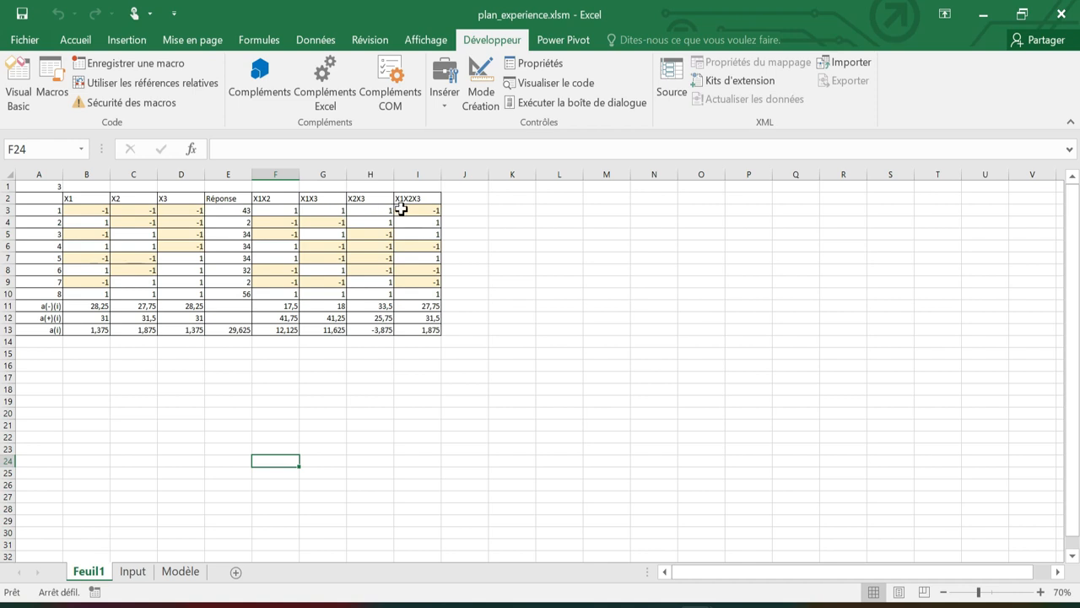
pyautogui.click(54, 184)
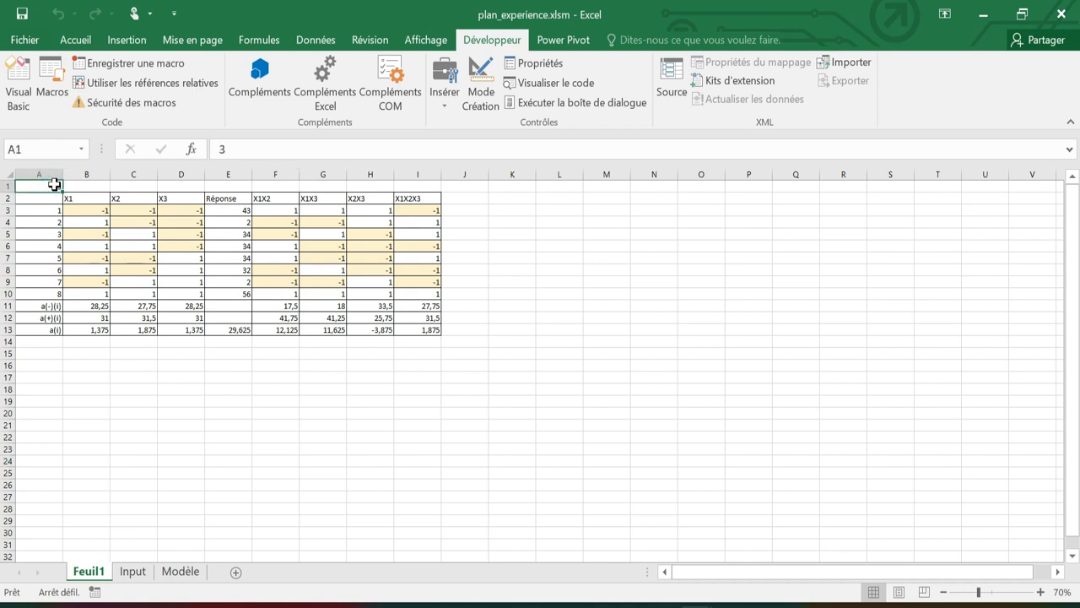
pyautogui.write('5')
pyautogui.press('Return')
pyautogui.click(246, 401)
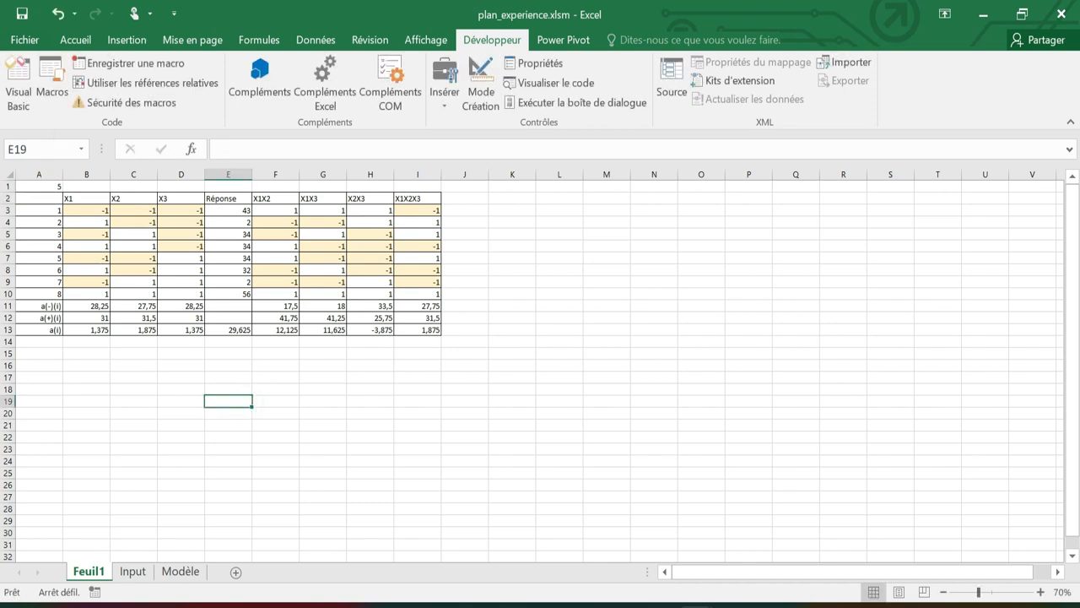
pyautogui.click(52, 84)
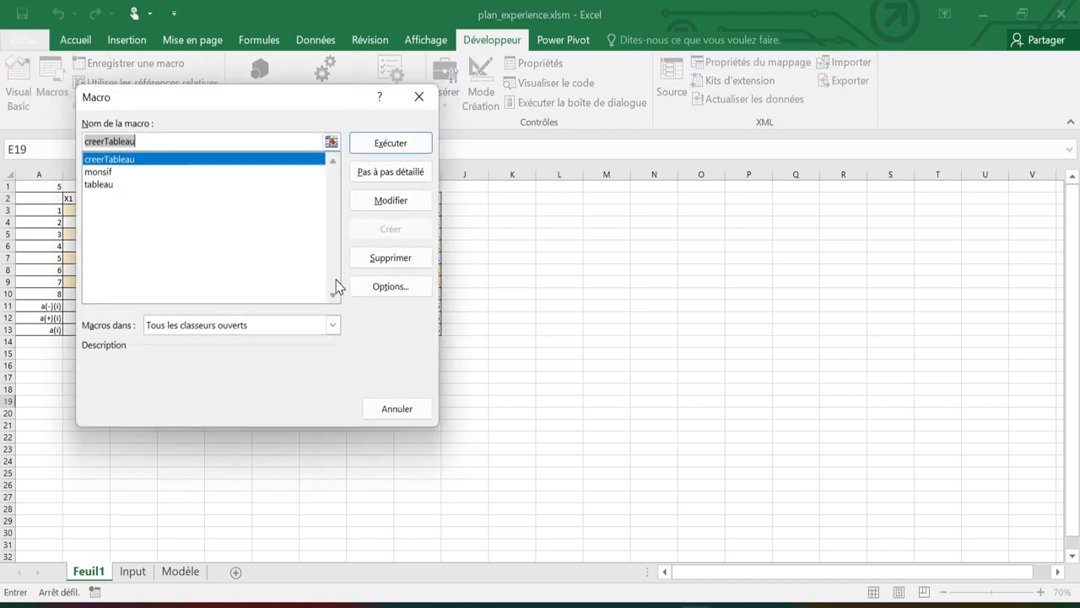
pyautogui.click(398, 143)
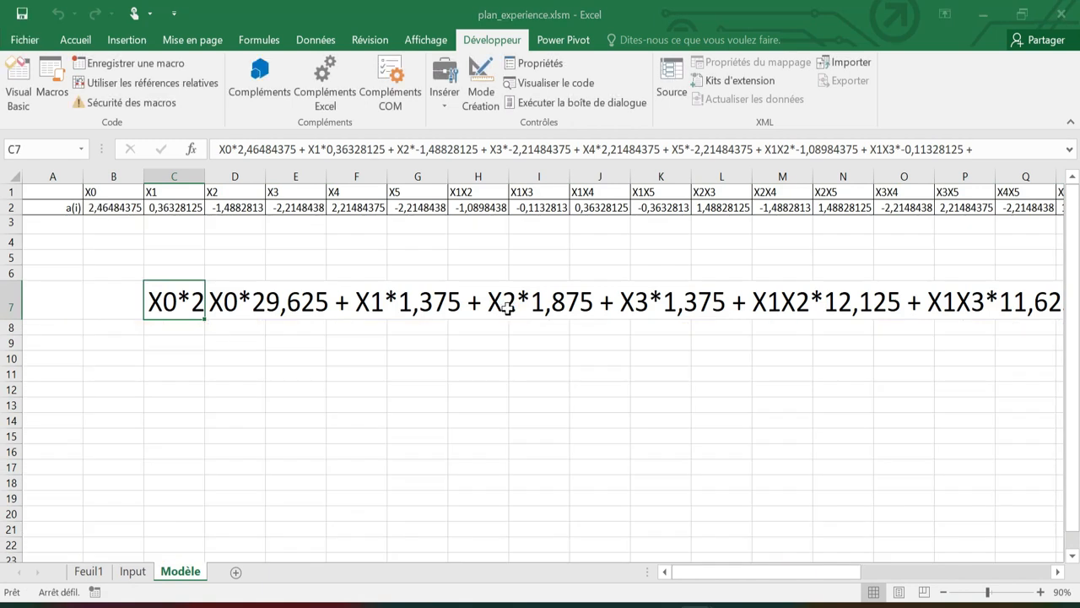
# Step: Fill the Réponse column on Feuil1 with 34, 34, 54, 34, 34, 34, 22, 345, 355, 35 and 3545 for experiments 1 to 11
pyautogui.click(91, 574)
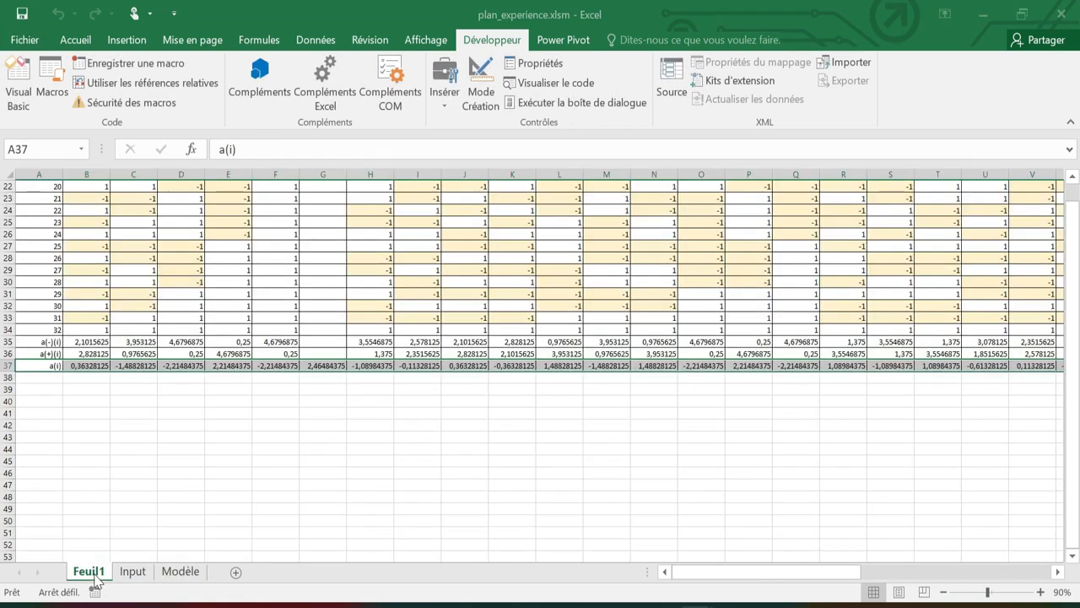
pyautogui.moveTo(1073, 469); pyautogui.dragTo(1078, 140)
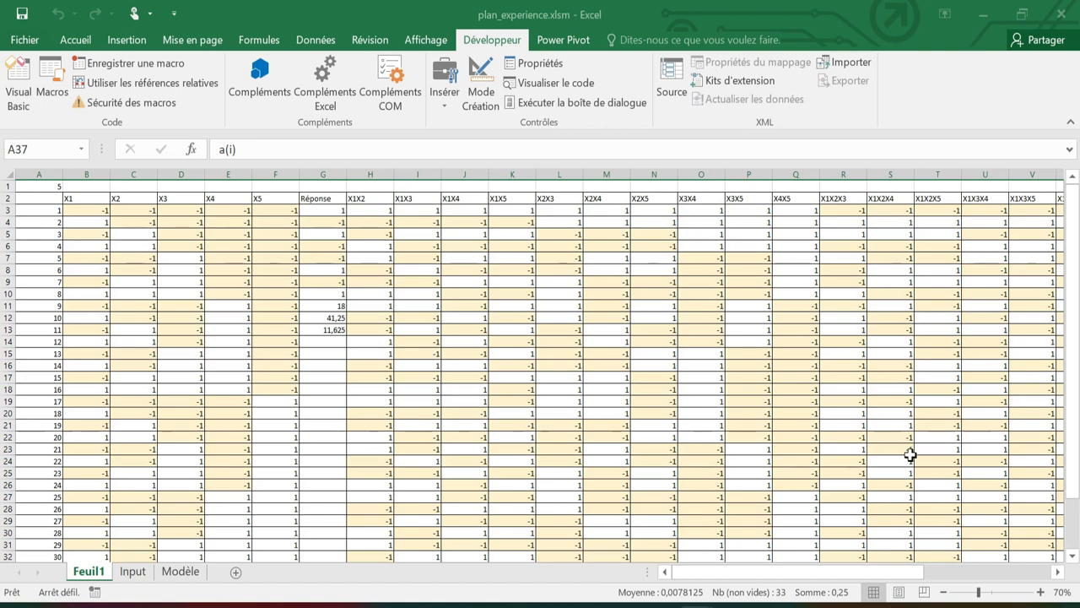
pyautogui.click(944, 592)
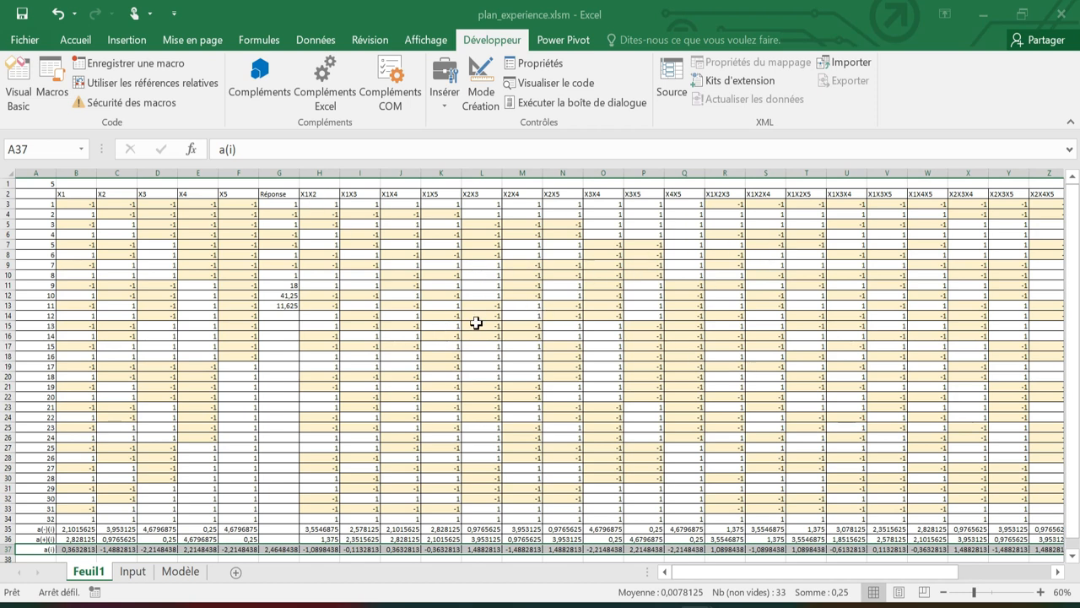
pyautogui.click(286, 204)
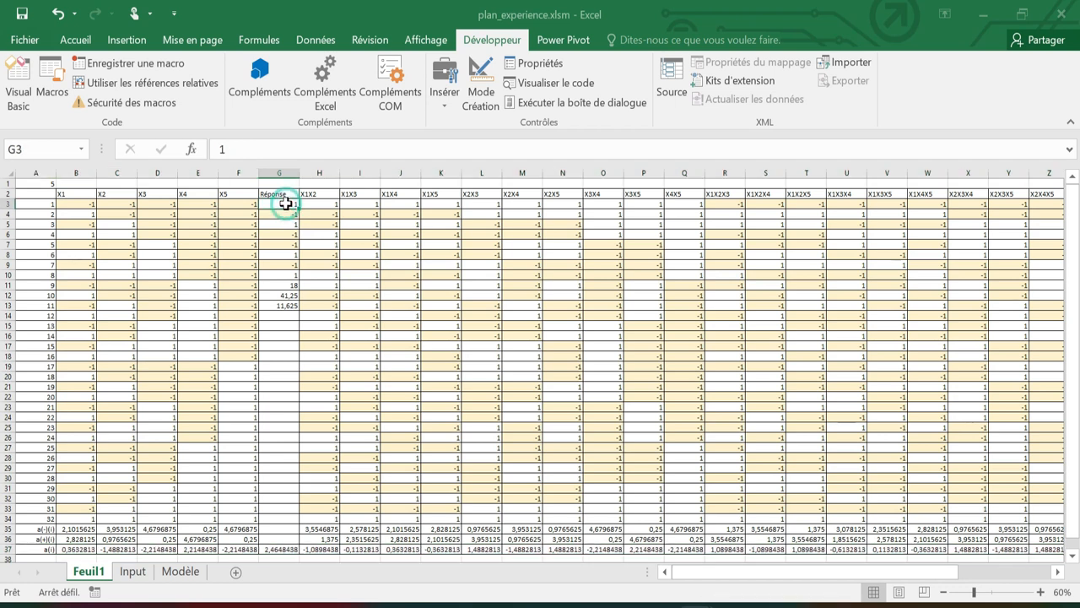
pyautogui.write('34')
pyautogui.press('Return')
pyautogui.write('34')
pyautogui.press('Return')
pyautogui.write('54')
pyautogui.press('Return')
pyautogui.write('34')
pyautogui.press('Return')
pyautogui.write('34')
pyautogui.press('Return')
pyautogui.write('34')
pyautogui.press('Return')
pyautogui.write('22')
pyautogui.press('Return')
pyautogui.write('345')
pyautogui.press('Return')
pyautogui.write('355')
pyautogui.press('Return')
pyautogui.write('35')
pyautogui.press('Return')
pyautogui.write('3545')
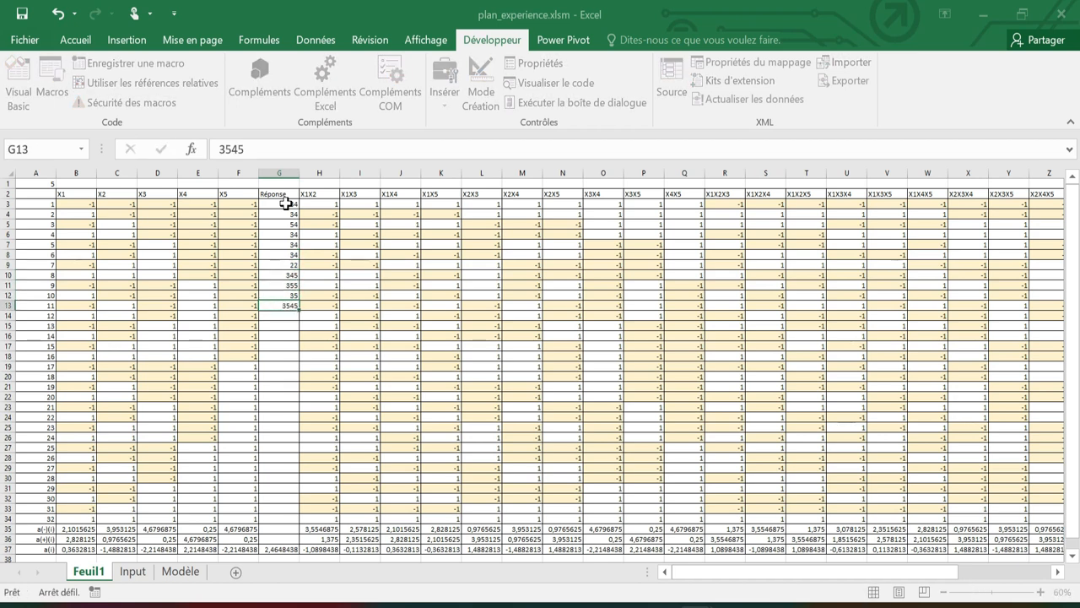
pyautogui.press('Return')
# Step: Enter responses 355, 34, 344, 34, 34, 34, 3332, 234, 334 and 3778 for experiments 12 to 21
pyautogui.write('355')
pyautogui.press('Return')
pyautogui.write('34')
pyautogui.press('Return')
pyautogui.write('344')
pyautogui.press('Return')
pyautogui.write('34')
pyautogui.press('Return')
pyautogui.write('34')
pyautogui.press('Return')
pyautogui.write('34')
pyautogui.press('Return')
pyautogui.write('3332')
pyautogui.press('Return')
pyautogui.write('234')
pyautogui.press('Return')
pyautogui.write('334')
pyautogui.press('Return')
pyautogui.write('3778')
pyautogui.press('Return')
# Step: Complete the Réponse column with 66, 54, 44, 45, 43, 56, 45, 45, 43, 564 and 45 for experiments 22 to 32
pyautogui.write('66')
pyautogui.press('Return')
pyautogui.write('54')
pyautogui.press('Return')
pyautogui.write('44')
pyautogui.press('Return')
pyautogui.write('45')
pyautogui.press('Return')
pyautogui.write('43')
pyautogui.press('Return')
pyautogui.write('56')
pyautogui.press('Return')
pyautogui.write('45')
pyautogui.press('Return')
pyautogui.write('45')
pyautogui.press('Return')
pyautogui.write('43')
pyautogui.press('Return')
pyautogui.write('564')
pyautogui.press('Return')
pyautogui.write('45')
pyautogui.press('Return')
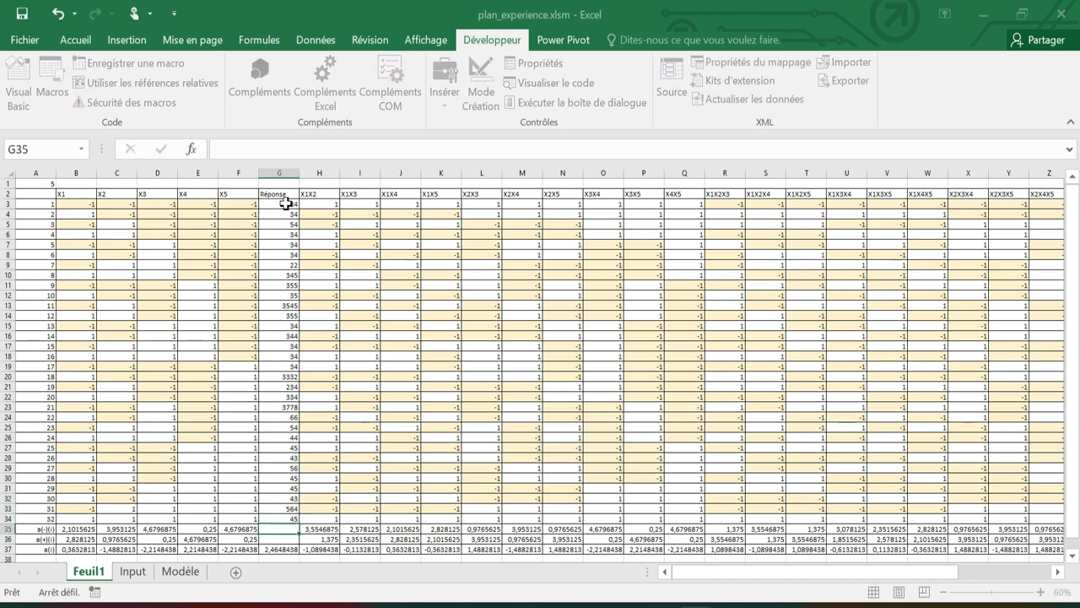
# Step: Run creerTableau on the five-factor responses and look over the results on the Feuil1, Modèle and Input sheets
pyautogui.click(51, 84)
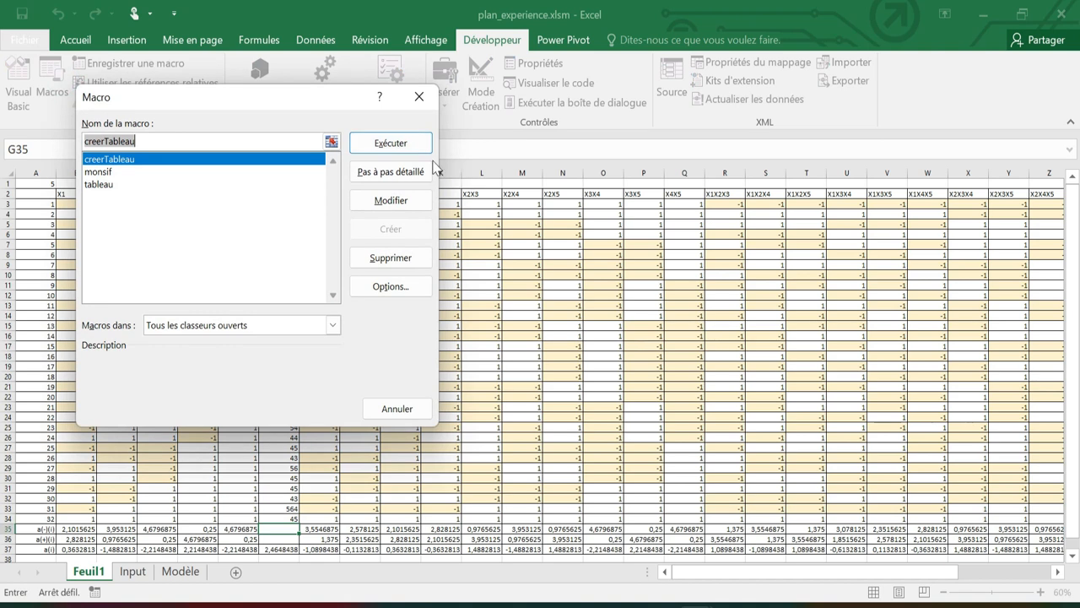
pyautogui.click(391, 143)
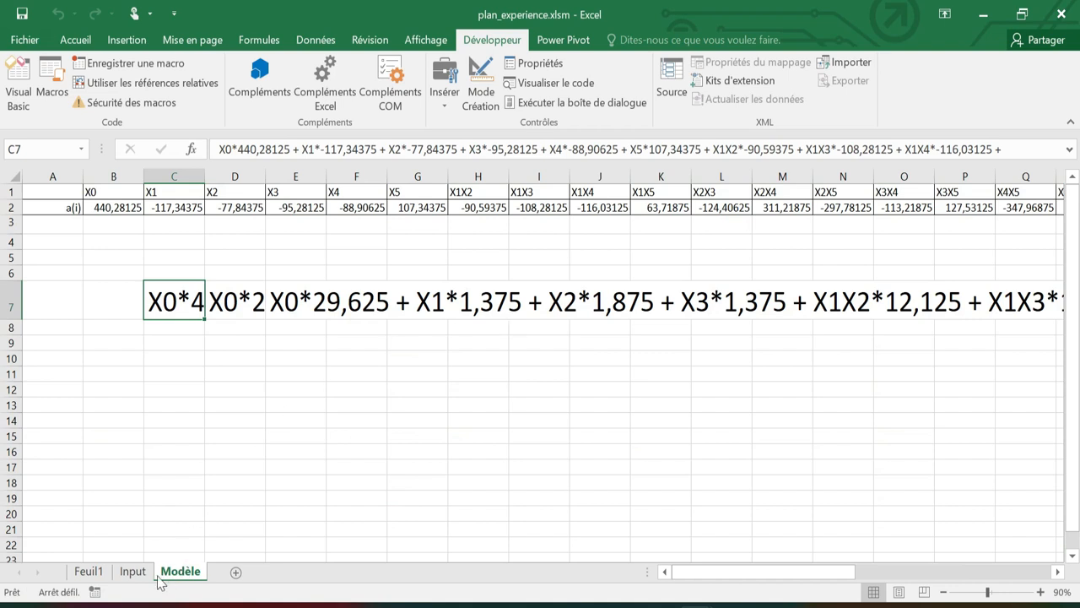
pyautogui.click(91, 573)
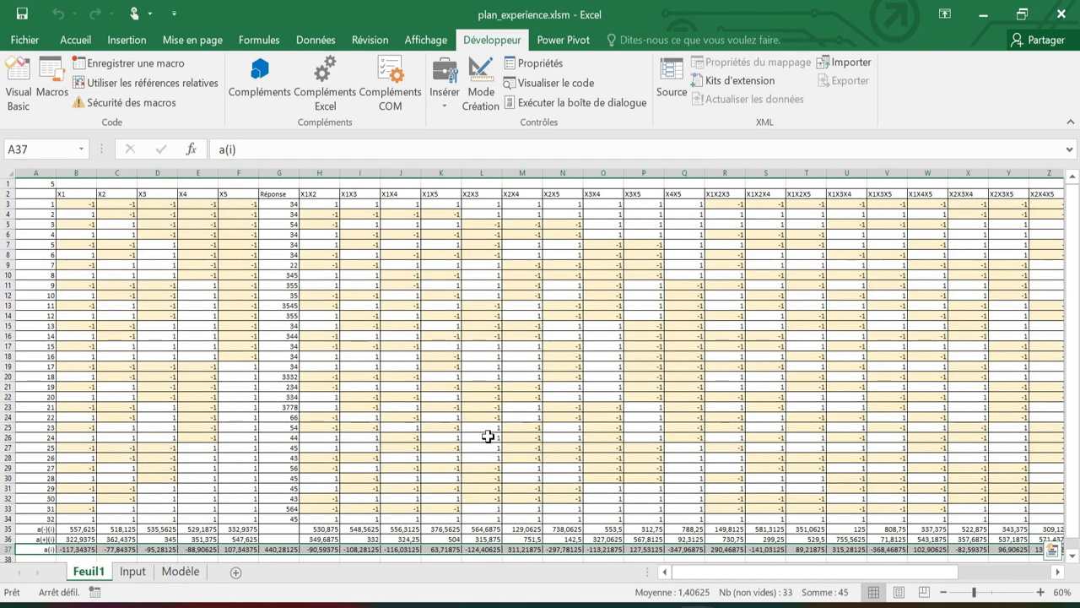
pyautogui.moveTo(713, 574); pyautogui.dragTo(912, 597)
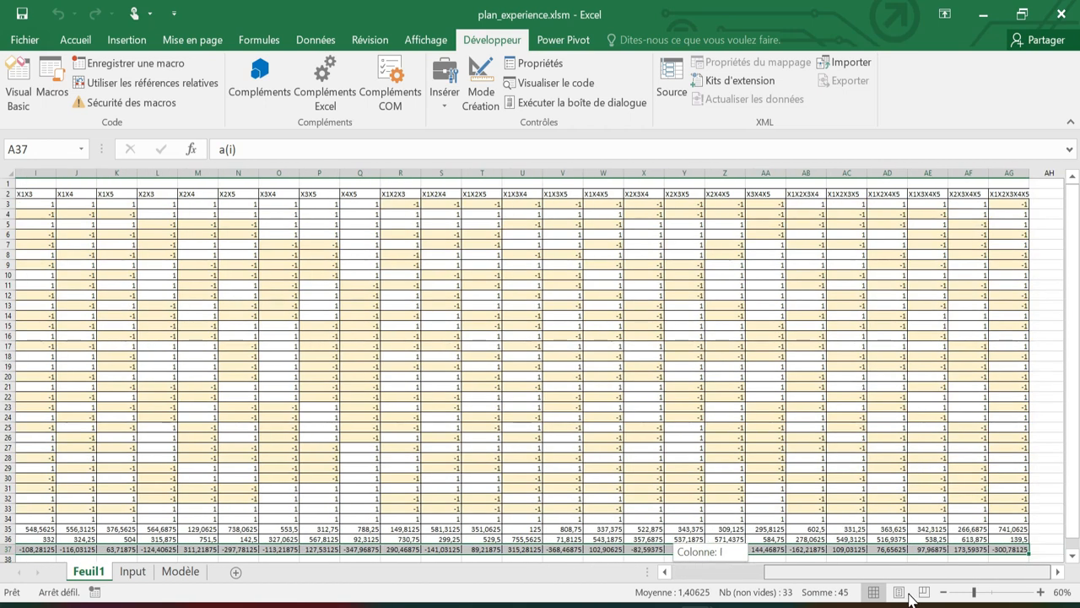
pyautogui.moveTo(826, 581); pyautogui.dragTo(614, 589)
pyautogui.click(180, 571)
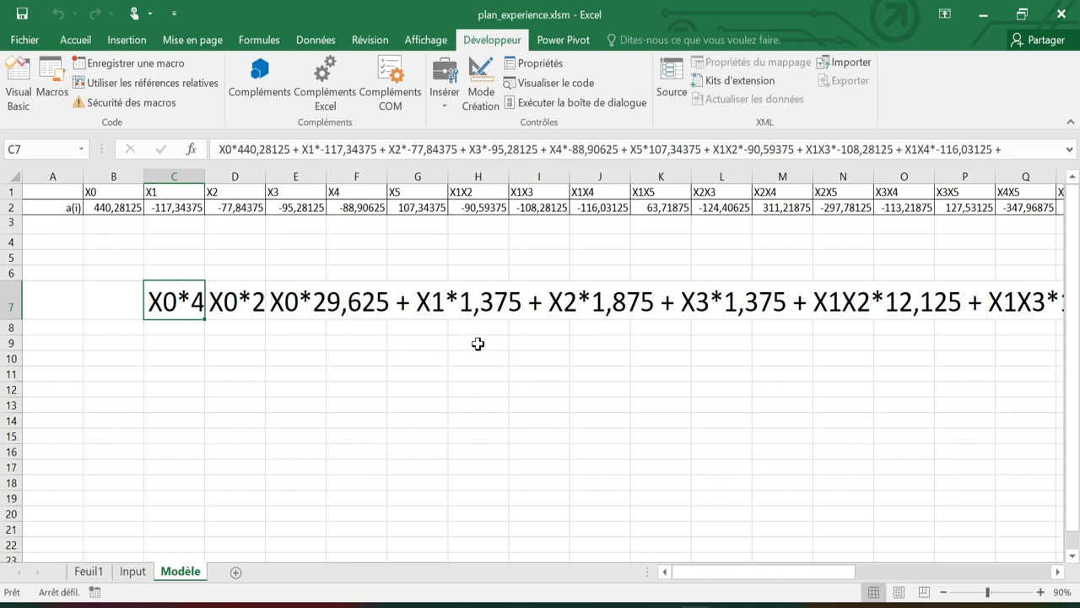
pyautogui.click(132, 573)
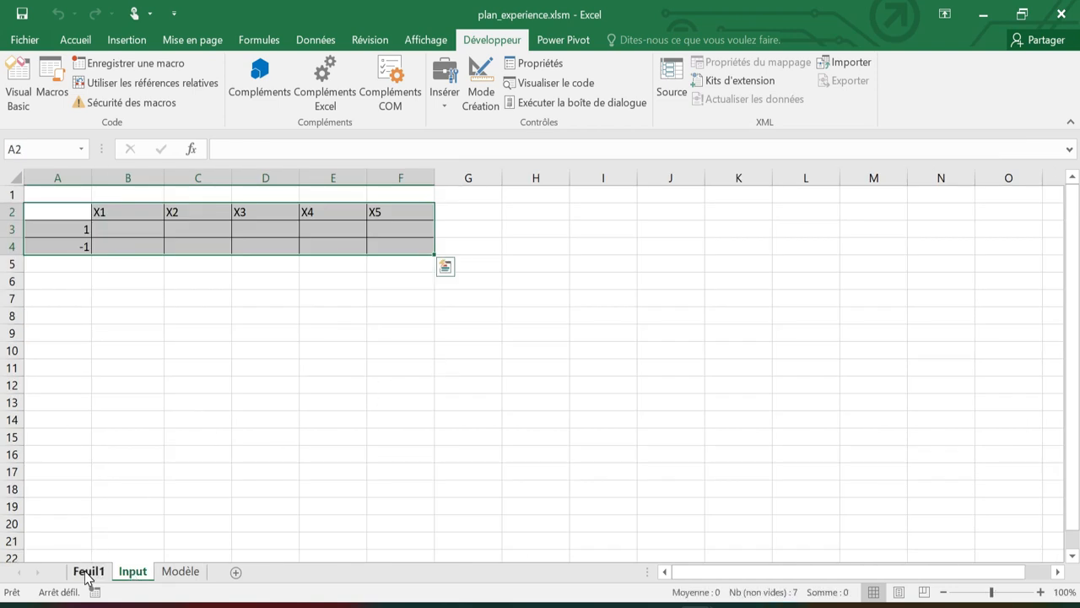
pyautogui.click(88, 571)
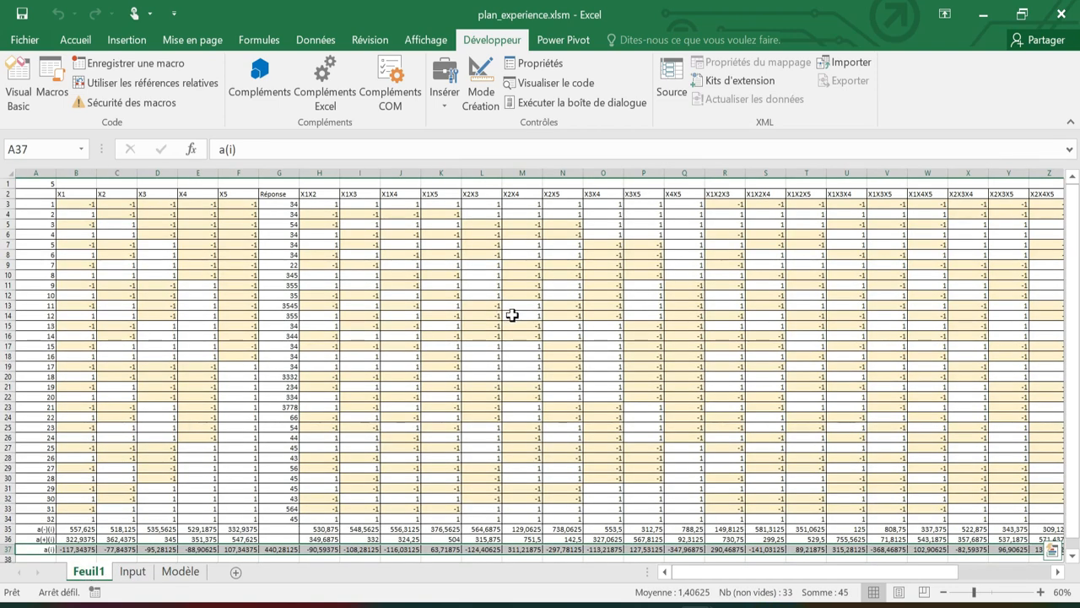